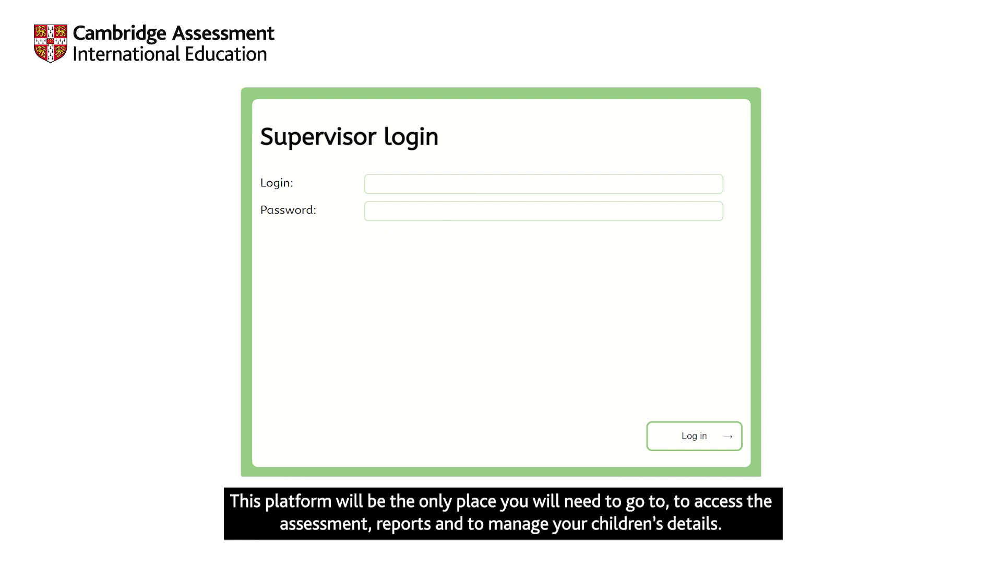
Step: Enter 'Cambridge International School' as the school login on the supervisor login page
left_click(475, 181)
type("Cambridge ")
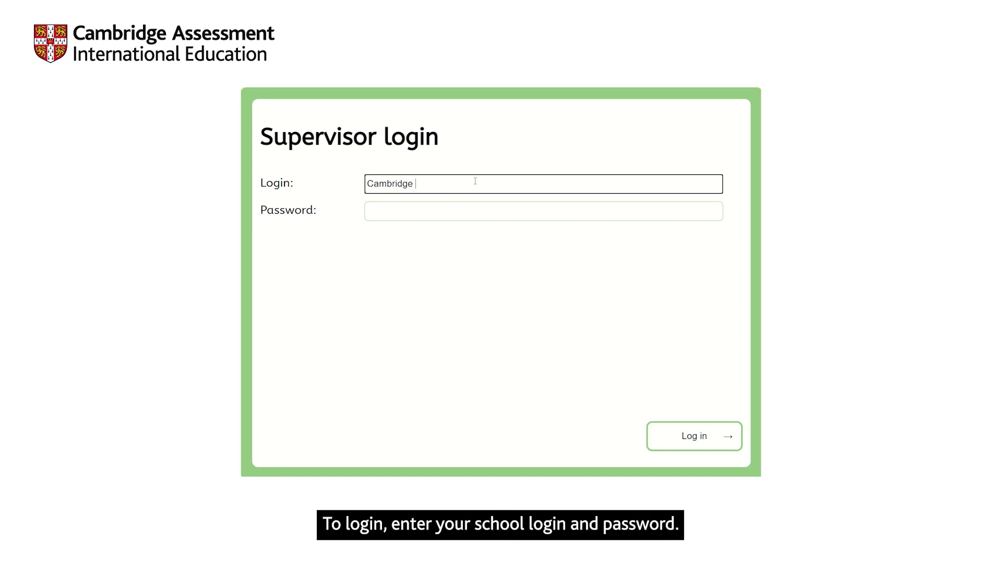
type("International School")
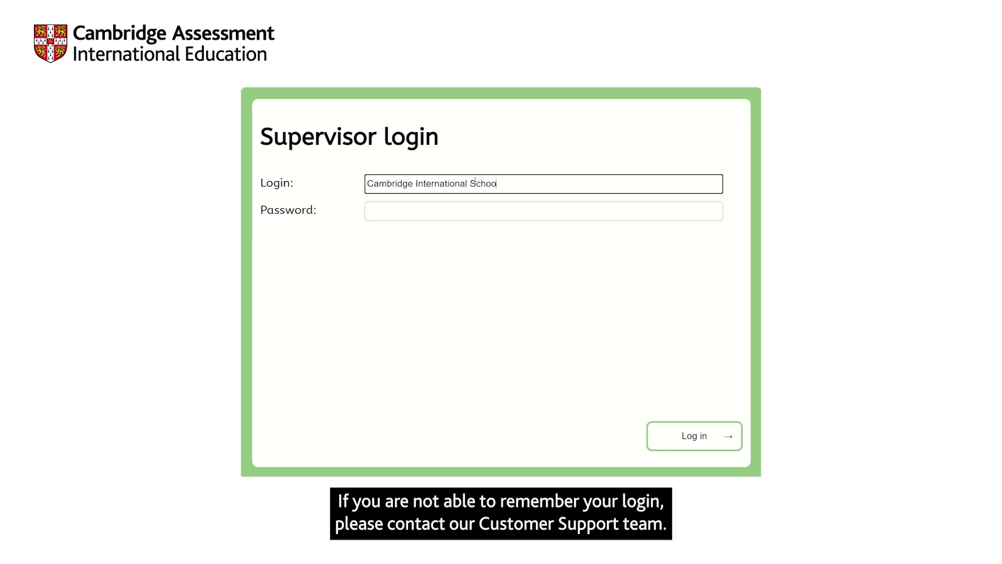
Step: Enter the supervisor password, log in, and open the form for adding a pupil
left_click(453, 208)
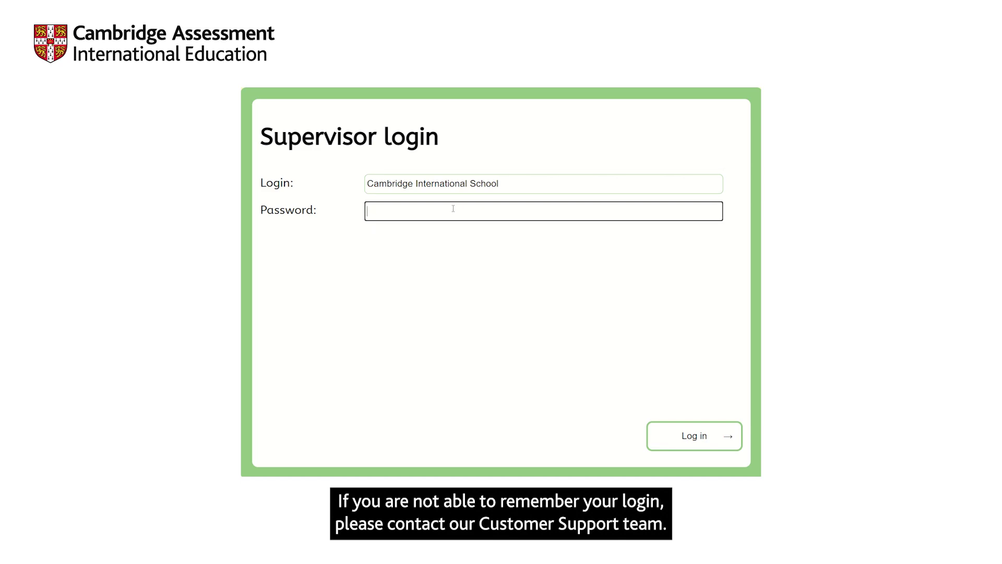
type("••••••")
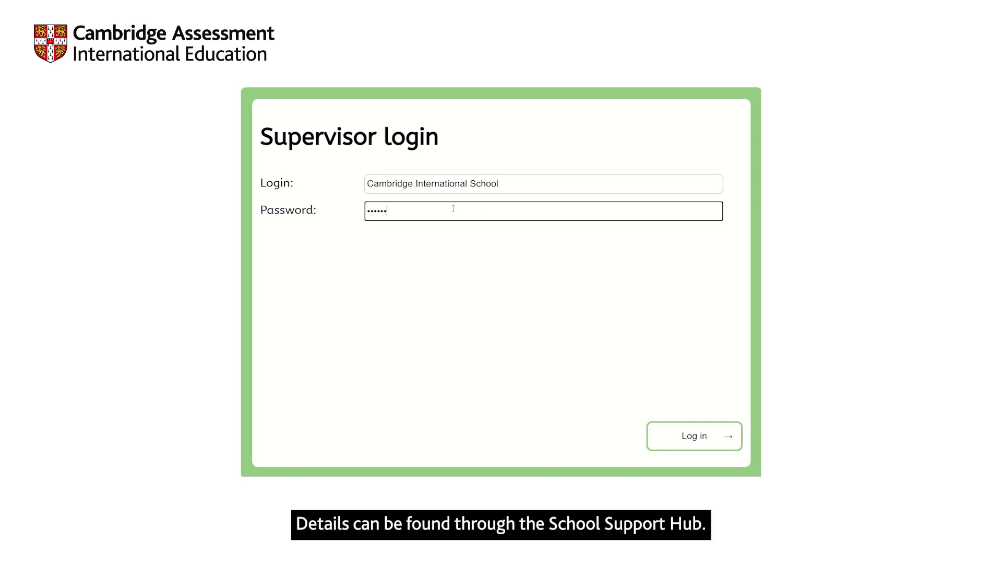
left_click(663, 435)
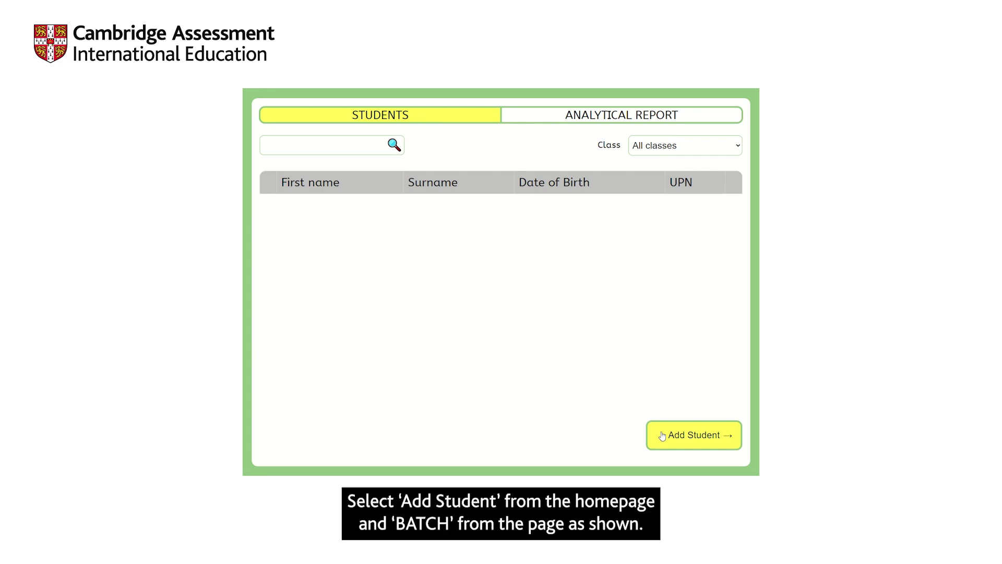
left_click(662, 435)
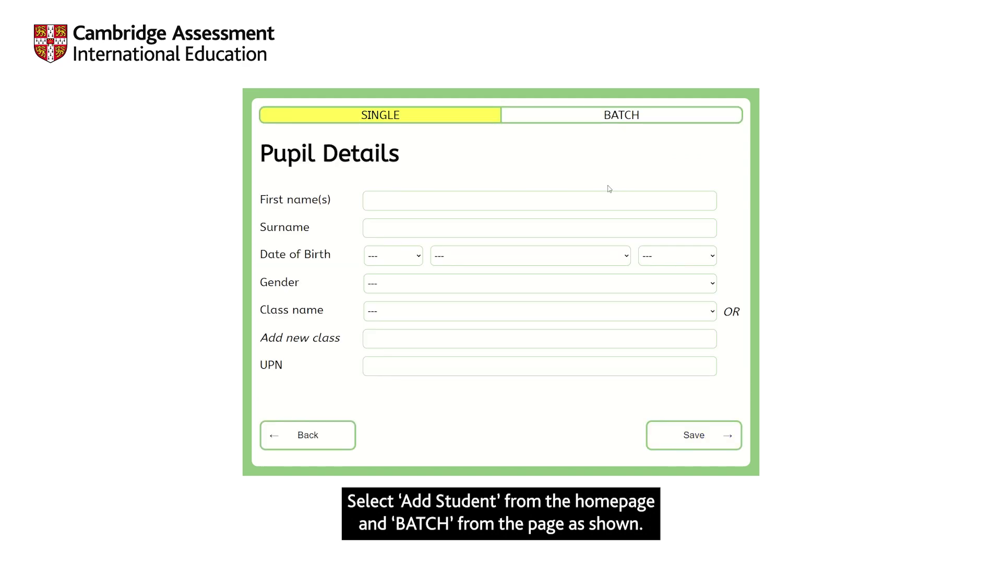
Step: Switch the Add Student form to batch mode for adding several pupils at once
left_click(611, 116)
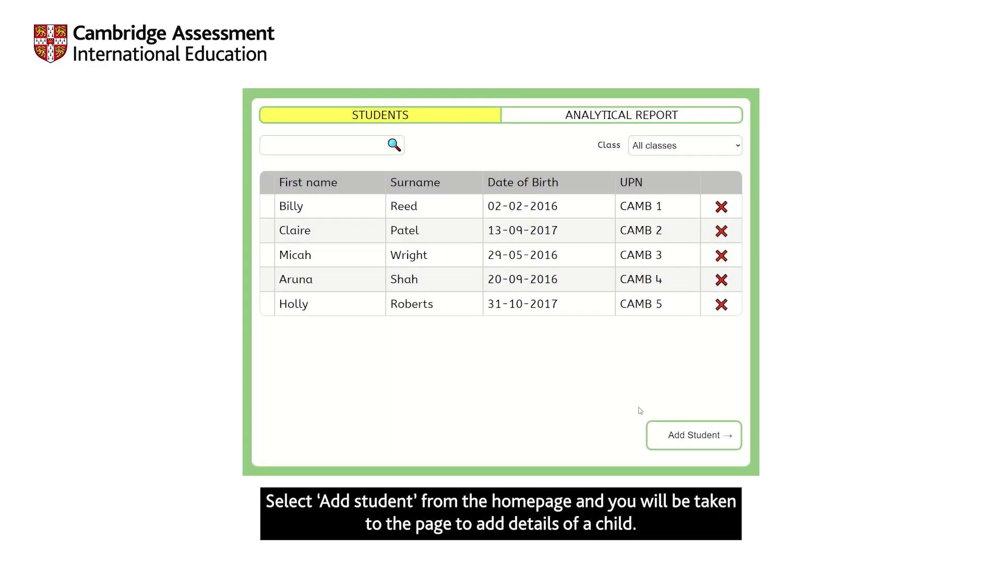
left_click(680, 430)
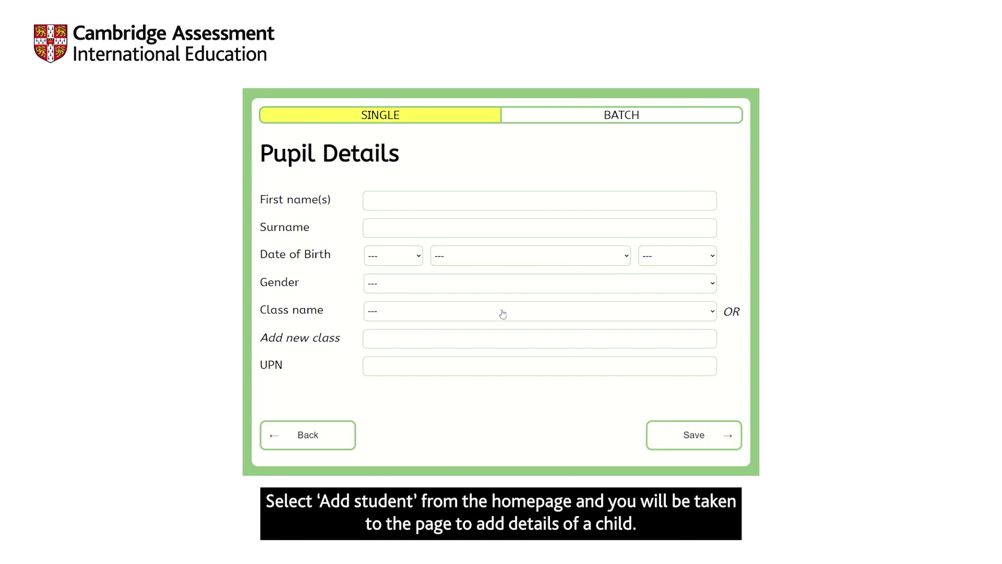
left_click(391, 199)
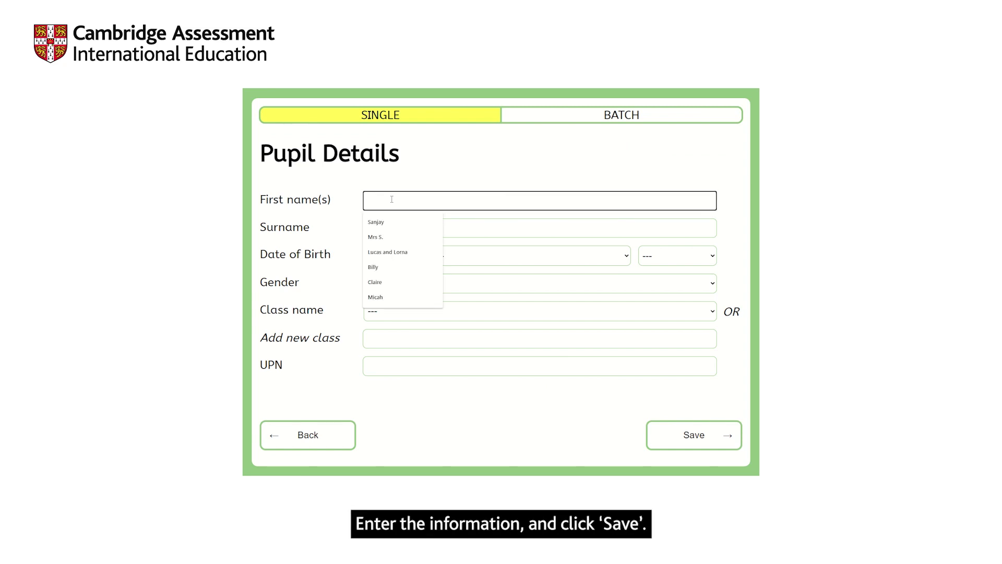
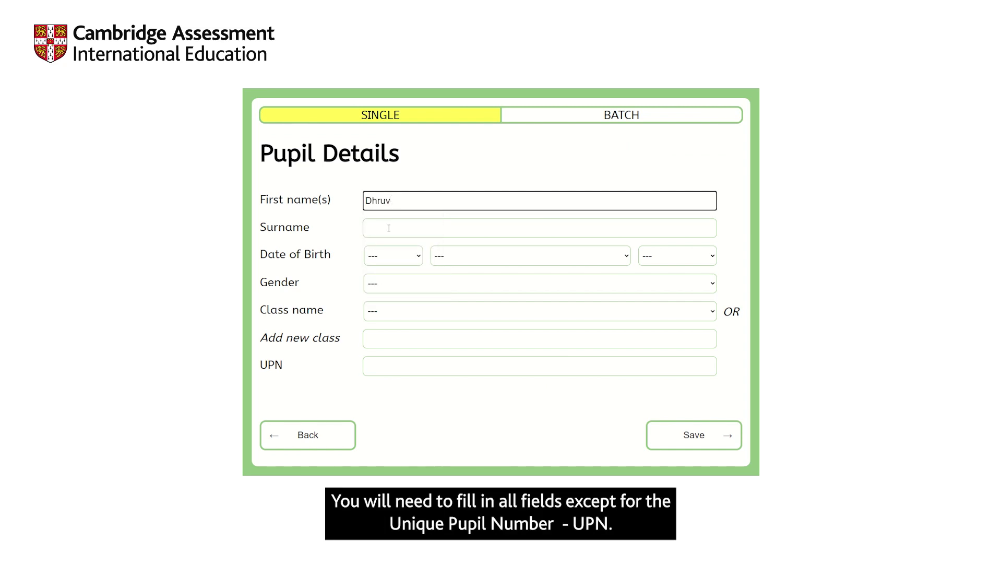
left_click(389, 228)
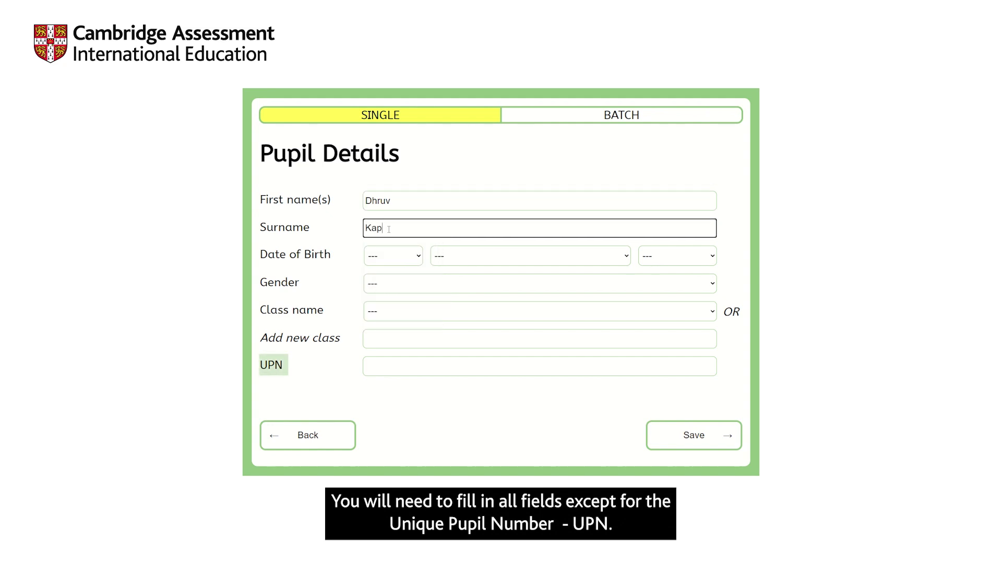
left_click(415, 257)
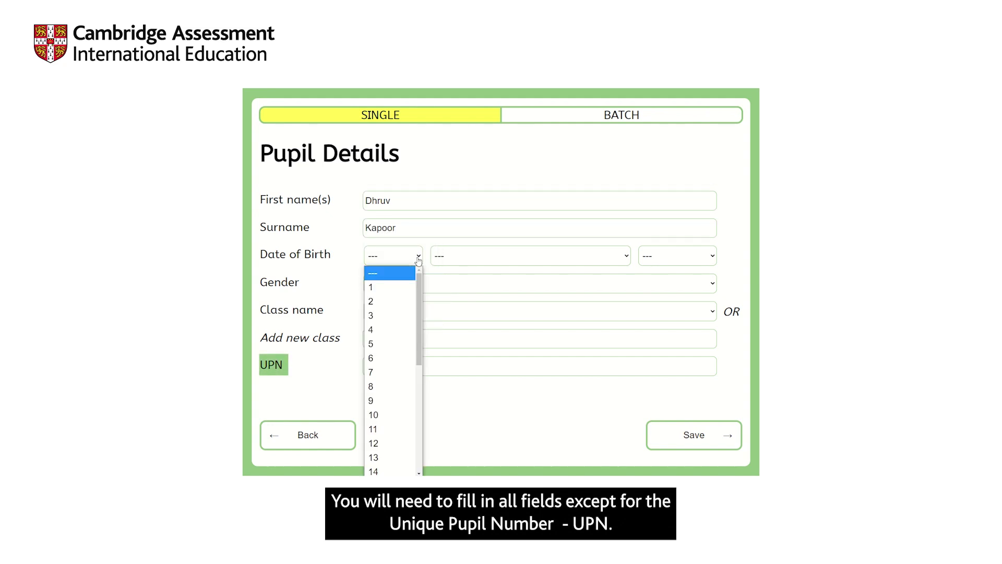
left_click_drag(417, 357, 405, 447)
left_click(405, 447)
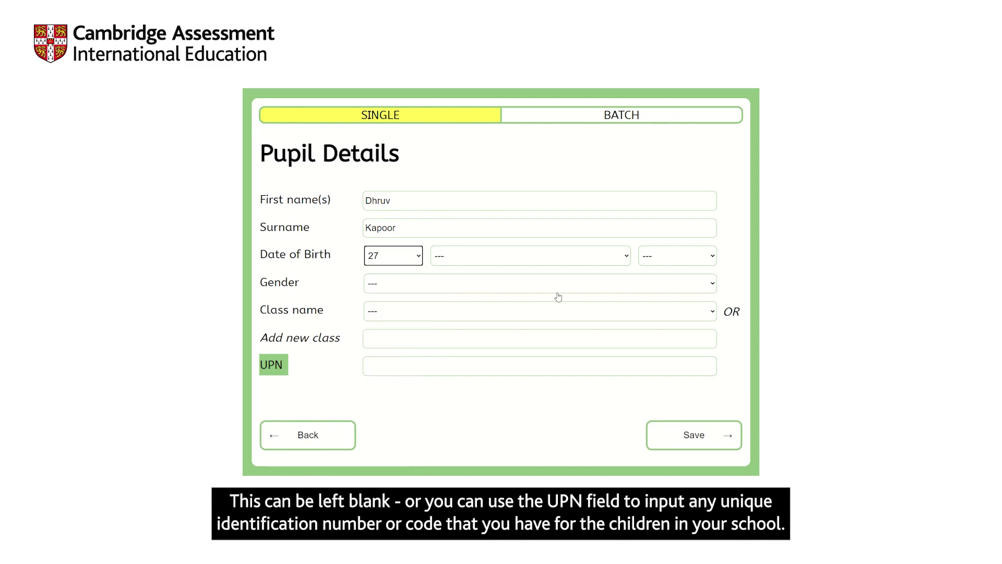
left_click(621, 261)
left_click(560, 400)
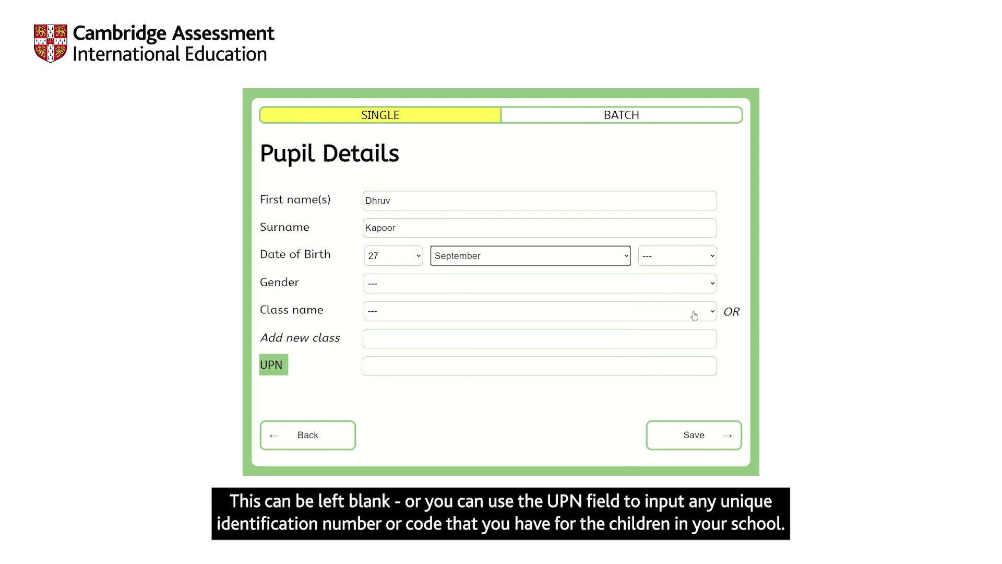
left_click(711, 259)
left_click(691, 344)
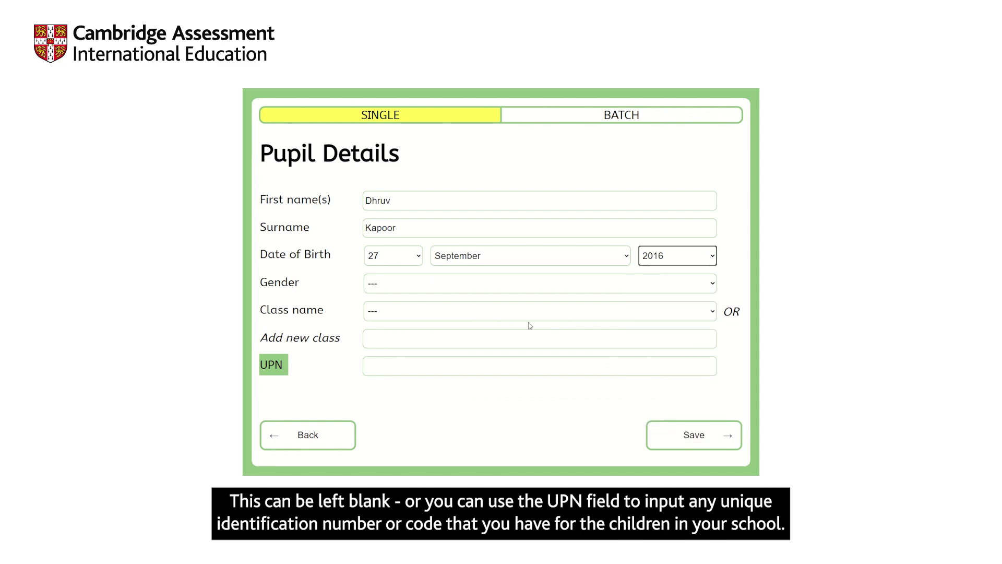
Step: Set gender Male, Class 1 and UPN CAMB 6, then save the pupil
left_click(712, 285)
left_click(608, 329)
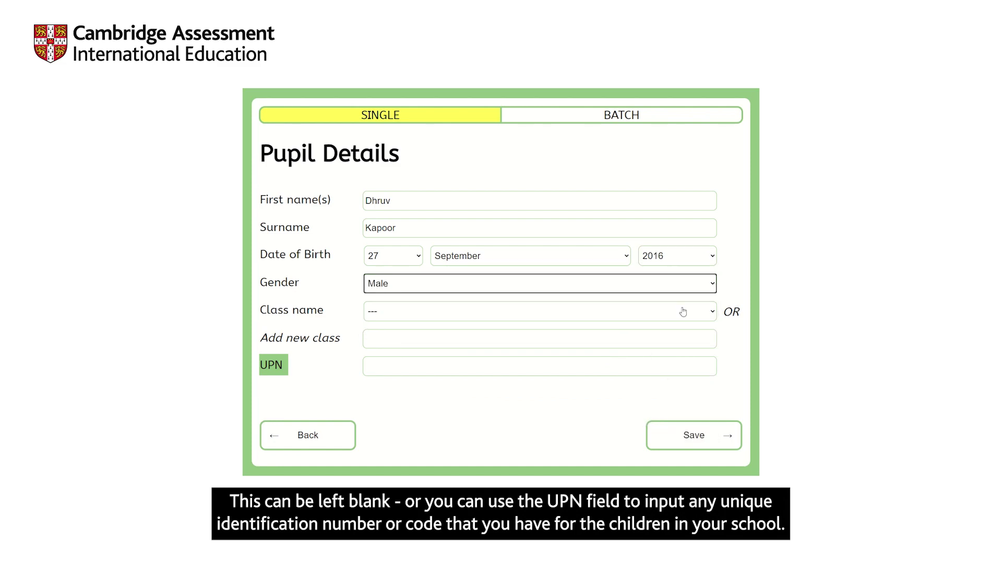
left_click(706, 311)
left_click(559, 369)
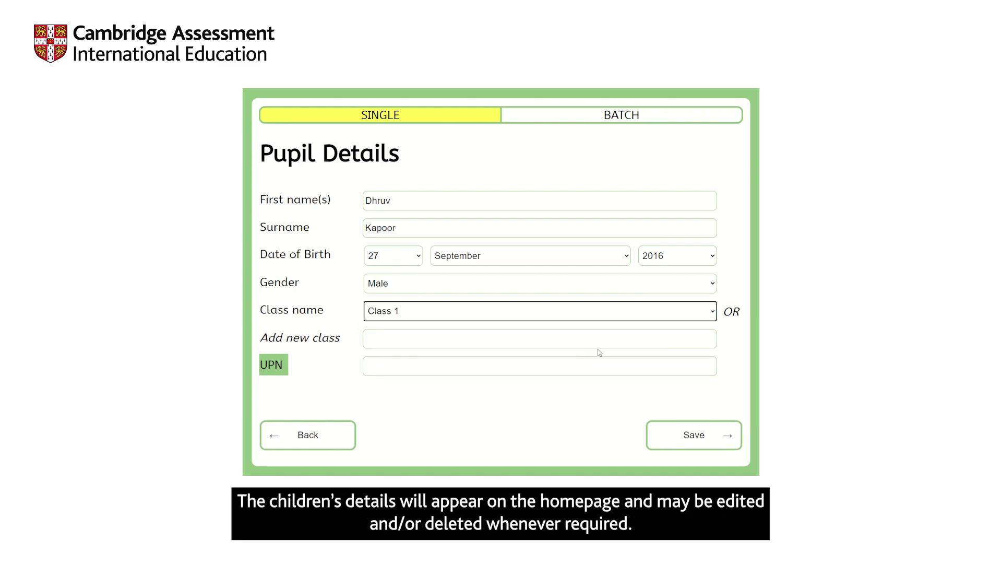
left_click(569, 367)
key("Up")
key("Return")
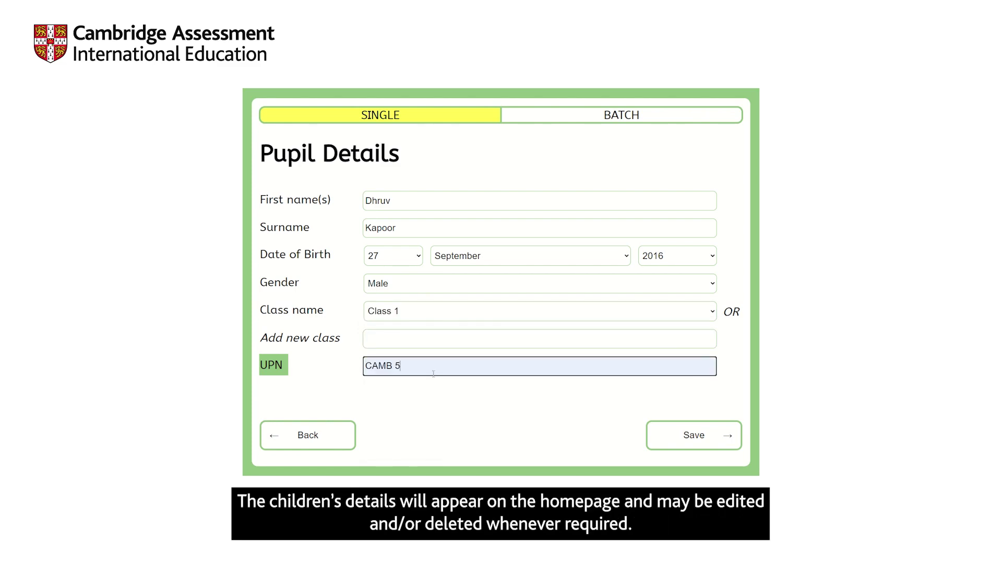
key("BackSpace")
type("6")
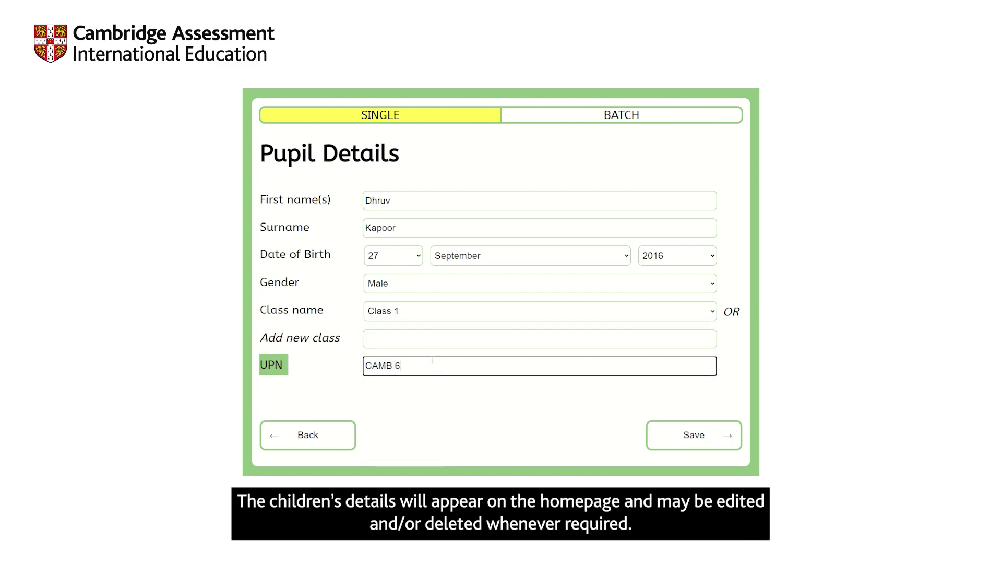
left_click(672, 434)
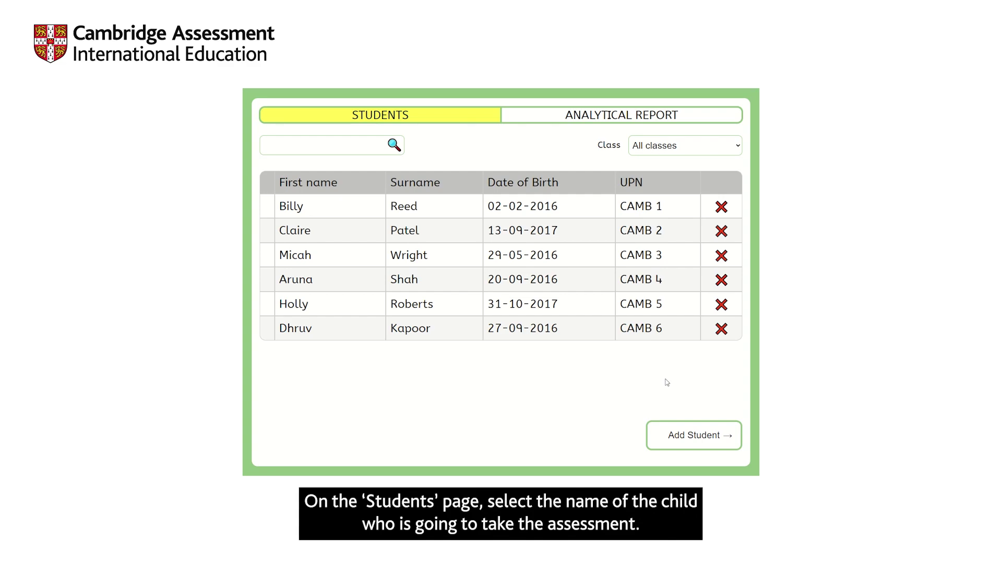
left_click(357, 328)
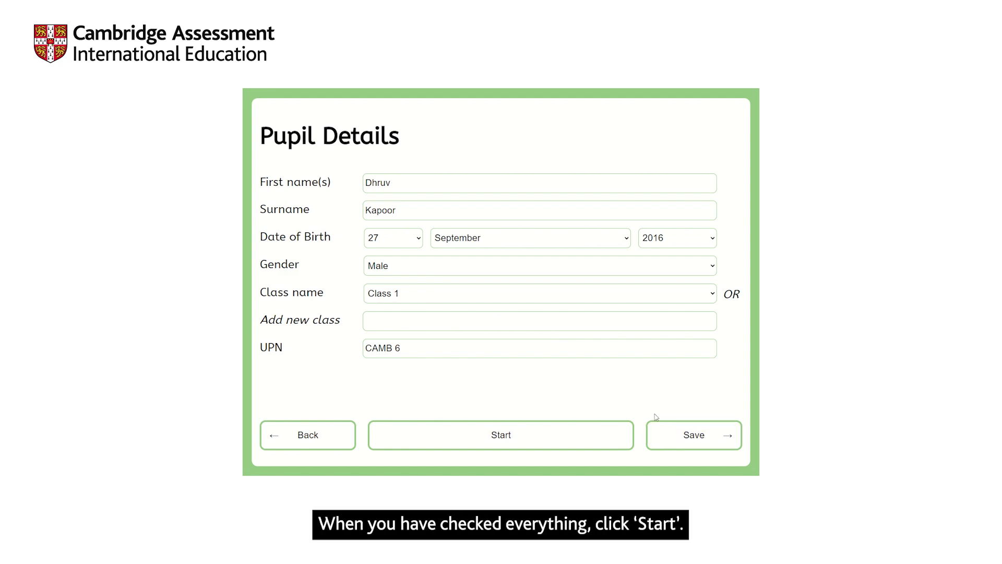
Step: Start the Cambridge Early Years Baseline Assessment, confirm details, and begin at full volume
left_click(501, 437)
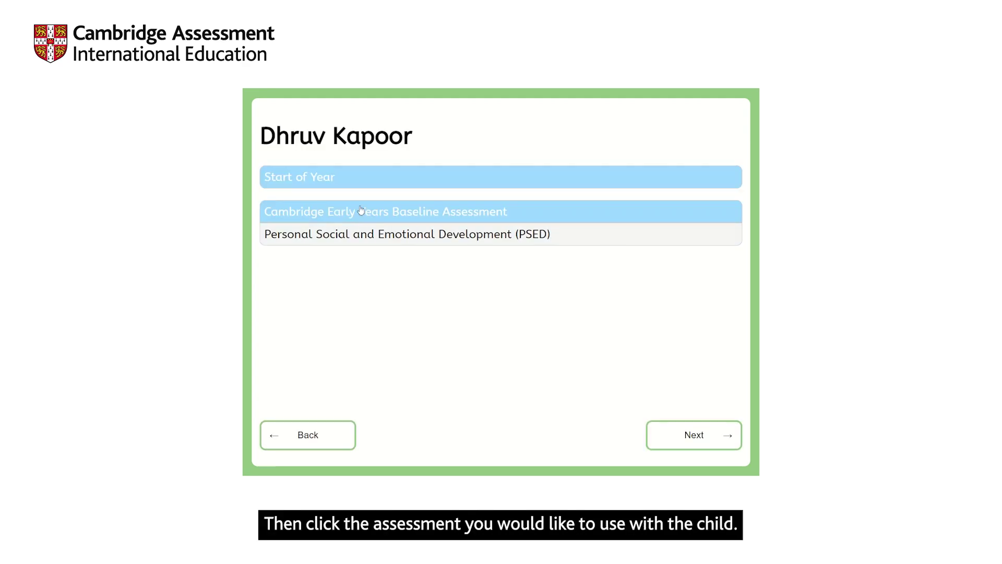
left_click(695, 432)
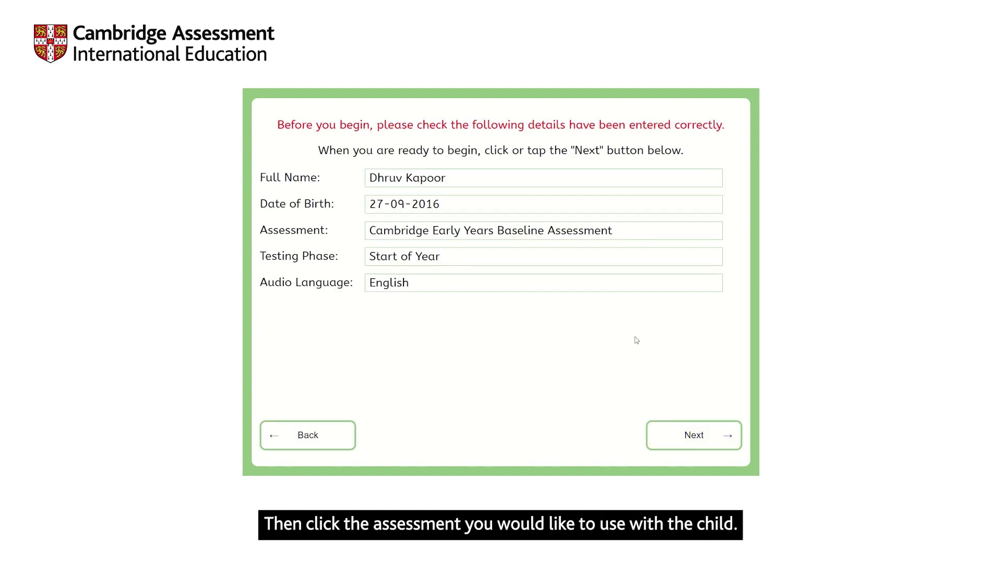
left_click(694, 435)
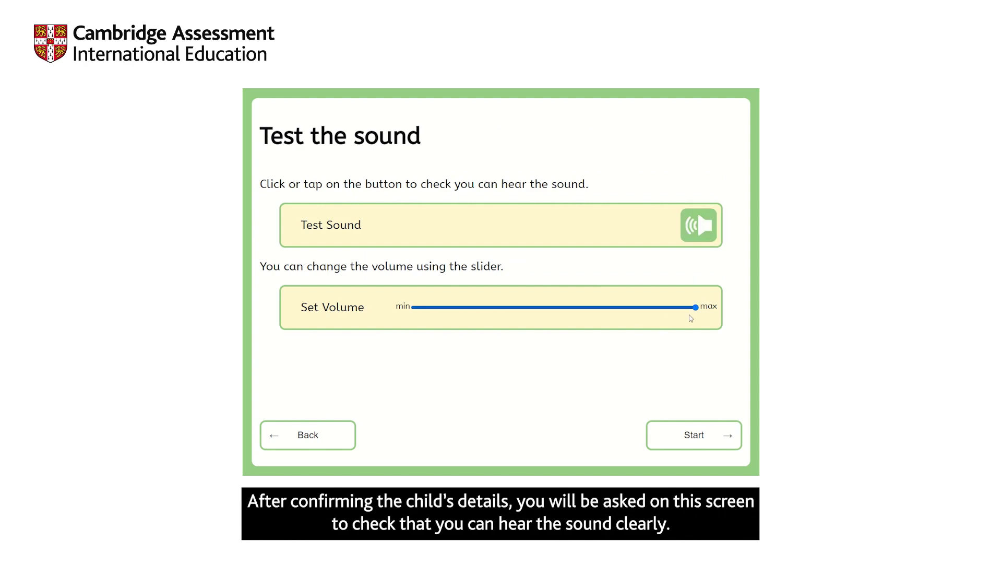
mouse_move(695, 307)
left_mouse_down()
mouse_move(572, 308)
mouse_move(699, 307)
left_mouse_up()
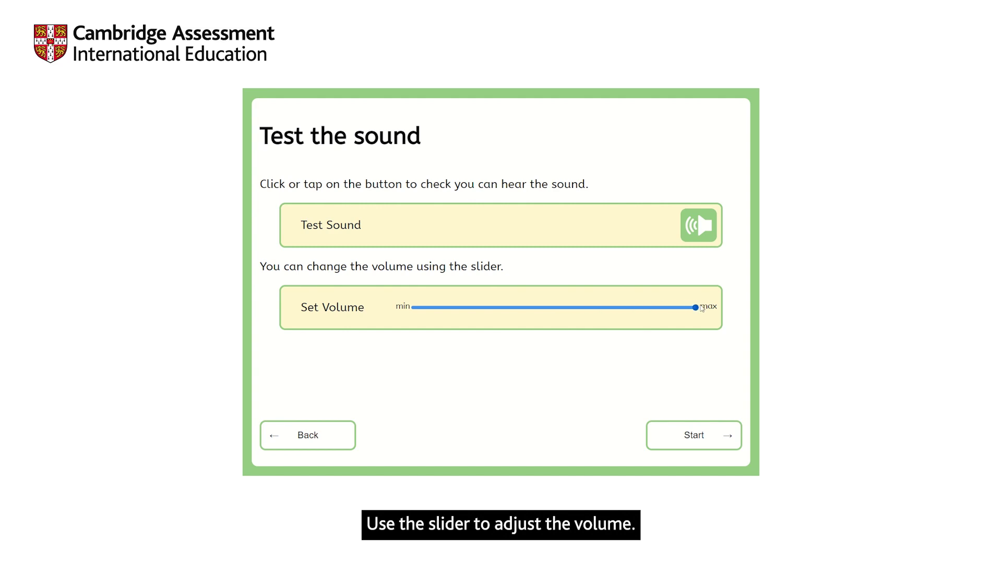
left_click(696, 432)
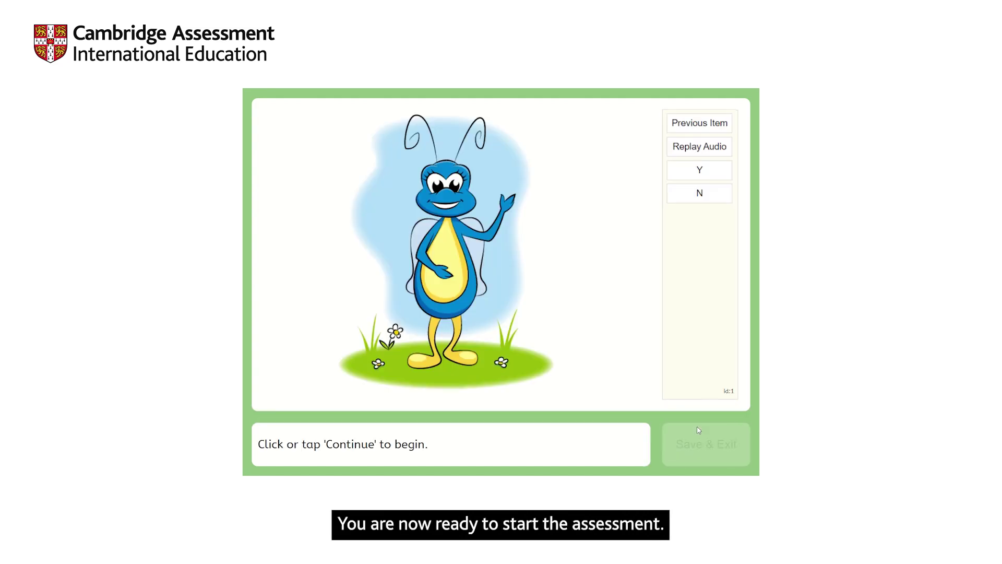